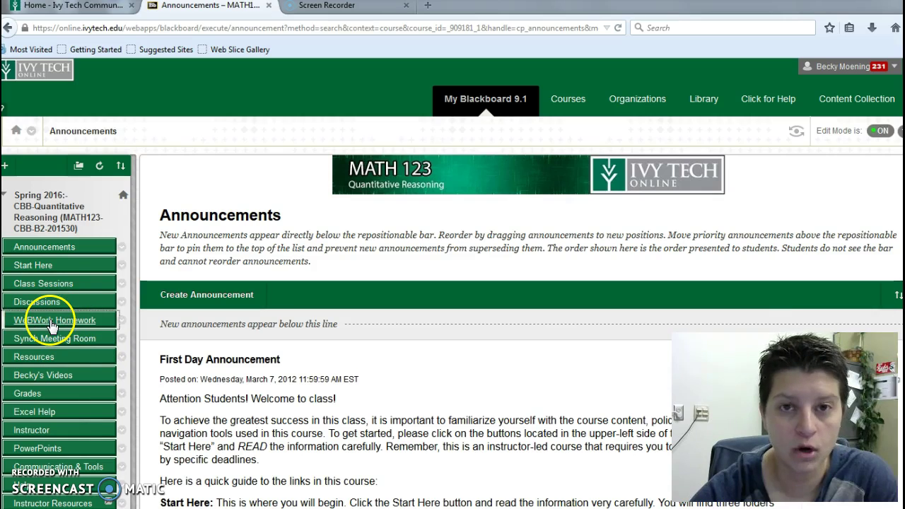
- Open the course's WeBWorK homework site and sign in again with the account username and password after logging out
click(51, 324)
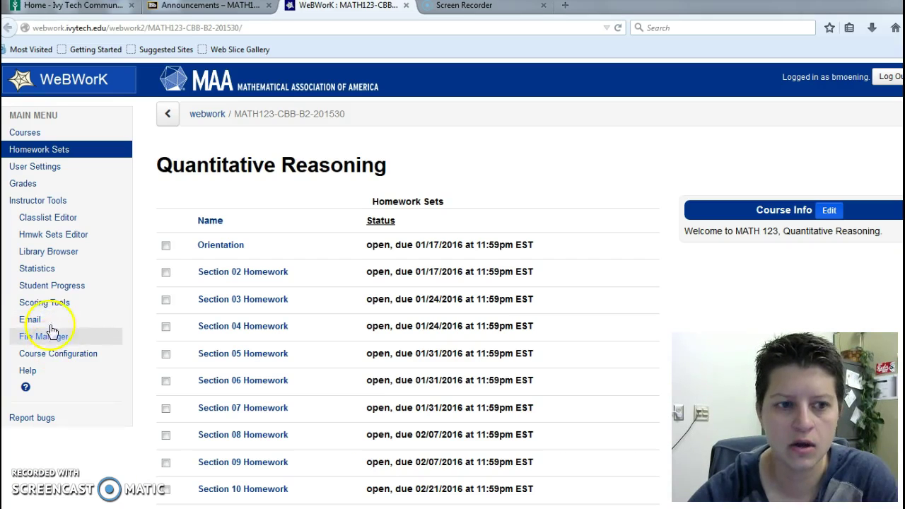
click(889, 77)
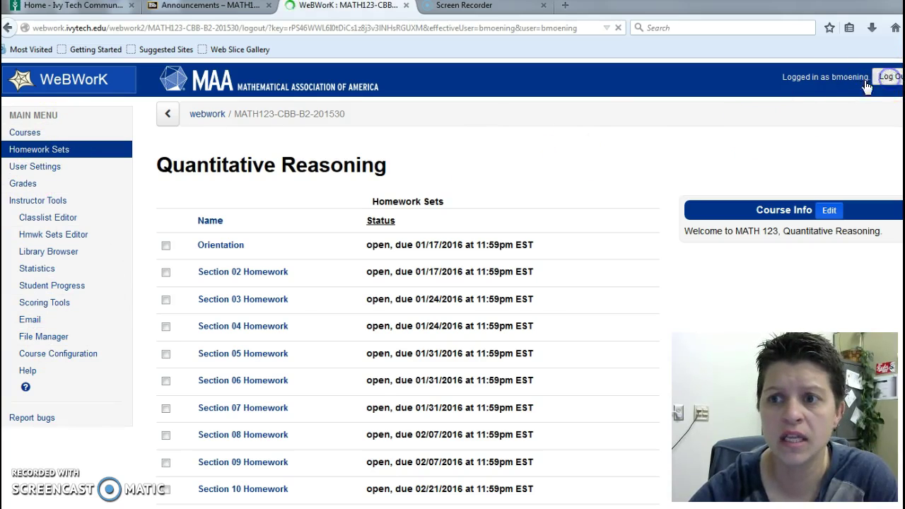
click(57, 238)
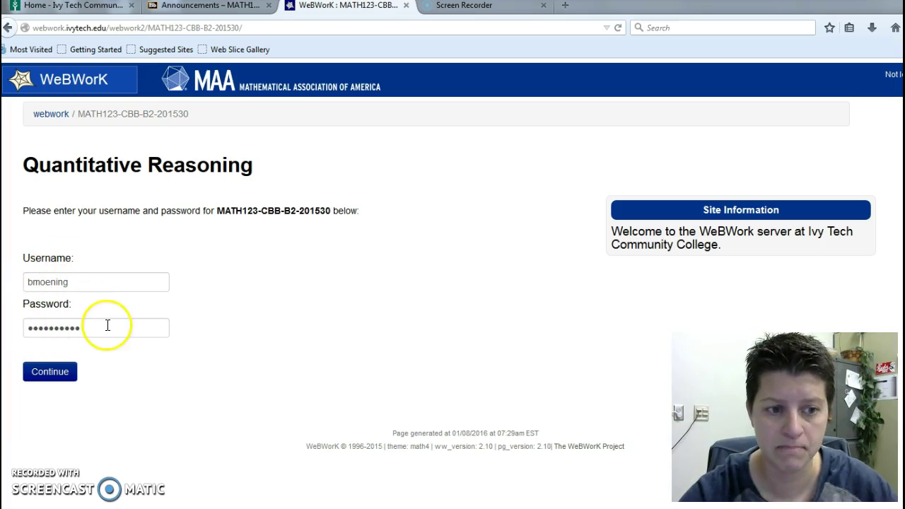
click(43, 373)
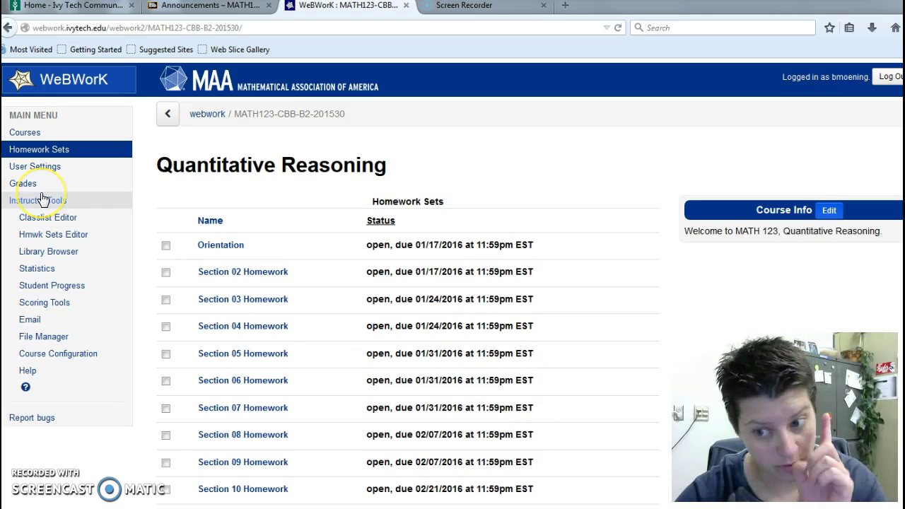
- View the user settings for changing the password and email address, and return to the homework sets list
click(33, 170)
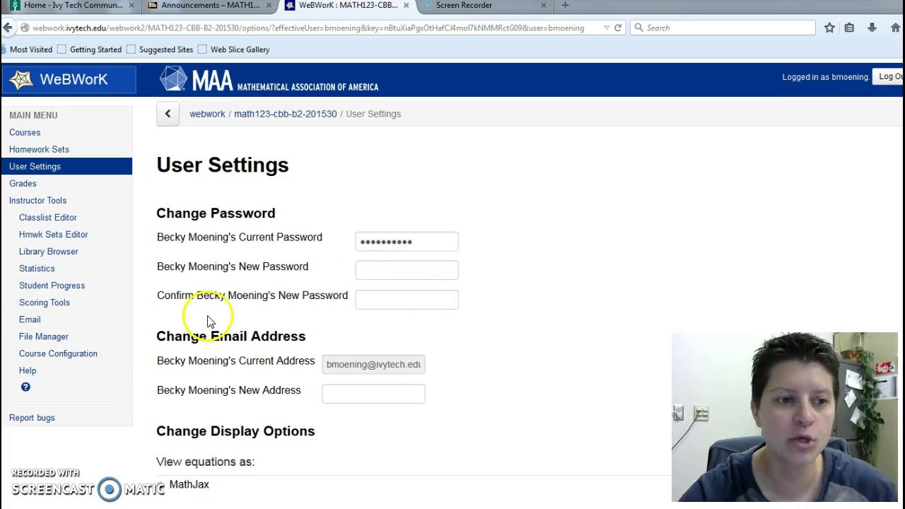
click(14, 152)
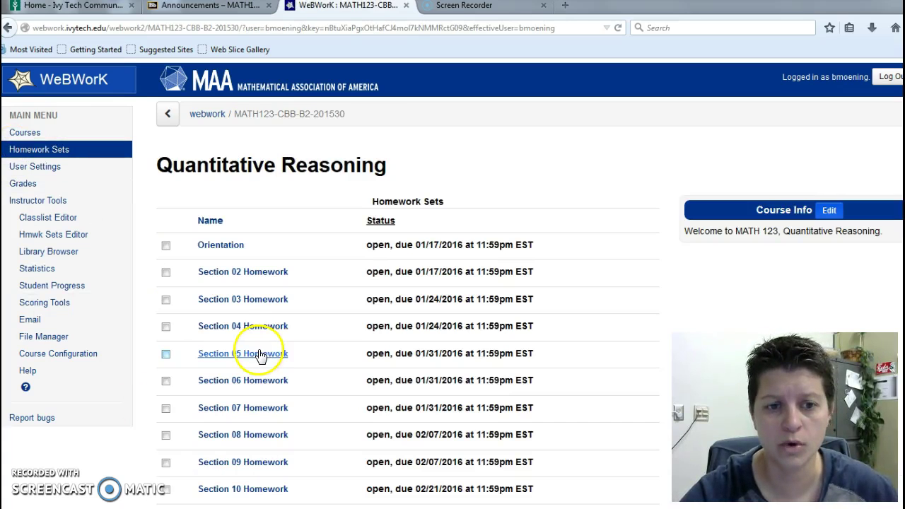
- Open Section 02 Homework and examine its problem list, including attempts, remaining tries, worth and status
click(249, 277)
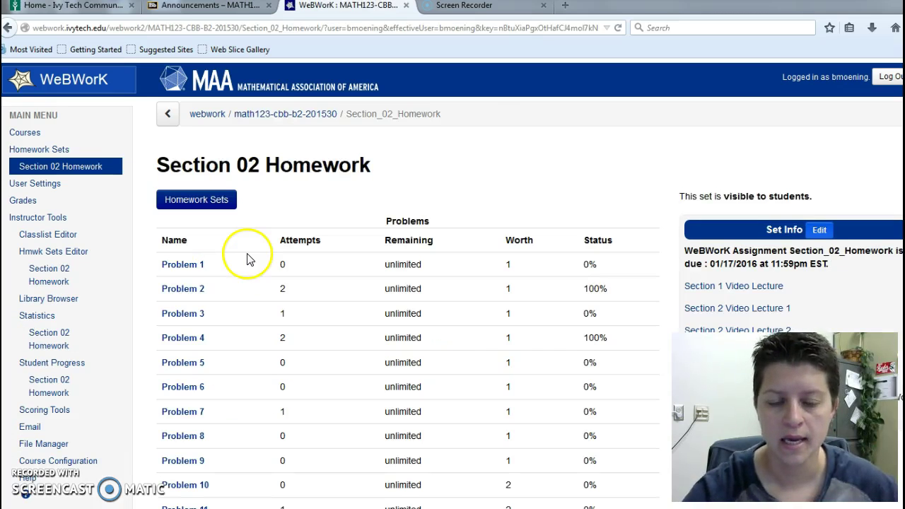
scroll(353, 323, down, 8)
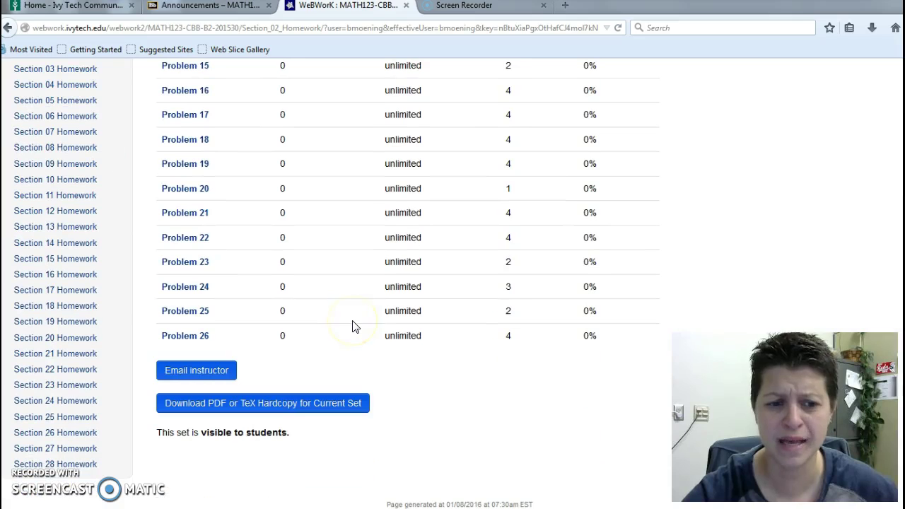
click(356, 292)
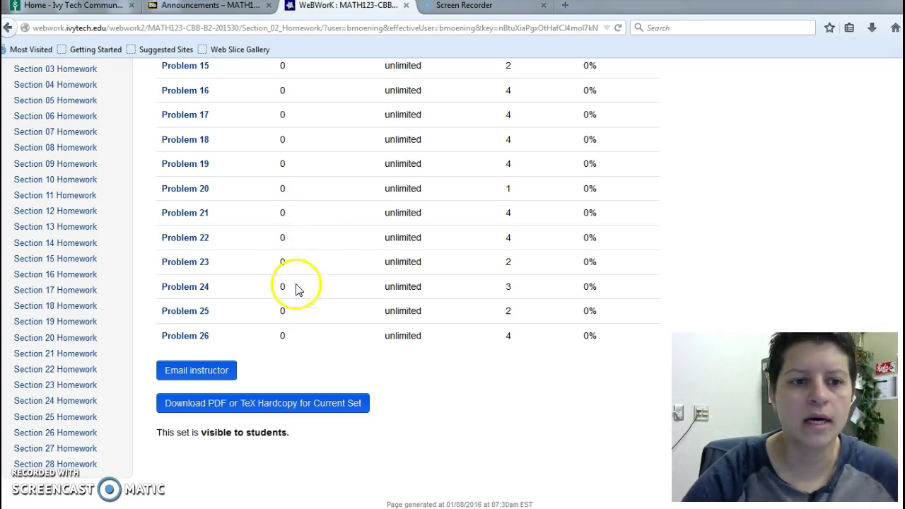
scroll(292, 312, up, 4)
scroll(297, 313, up, 5)
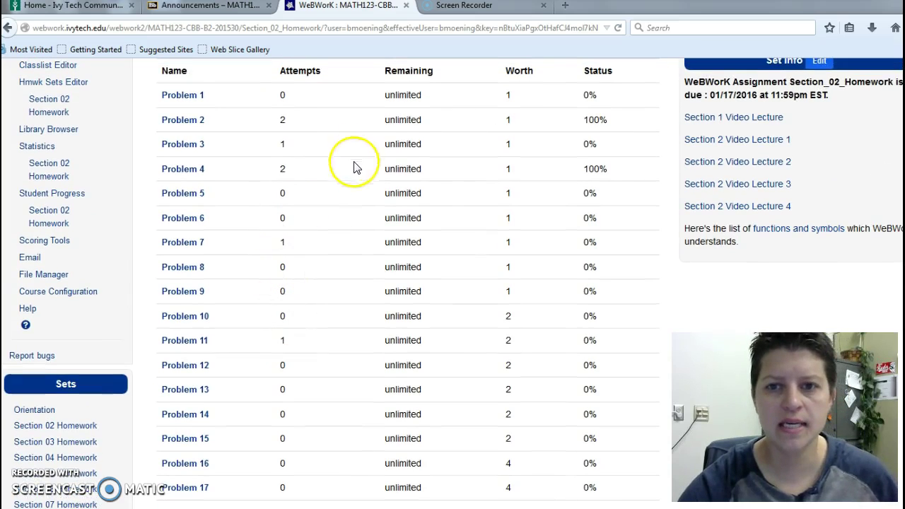
scroll(424, 198, up, 2)
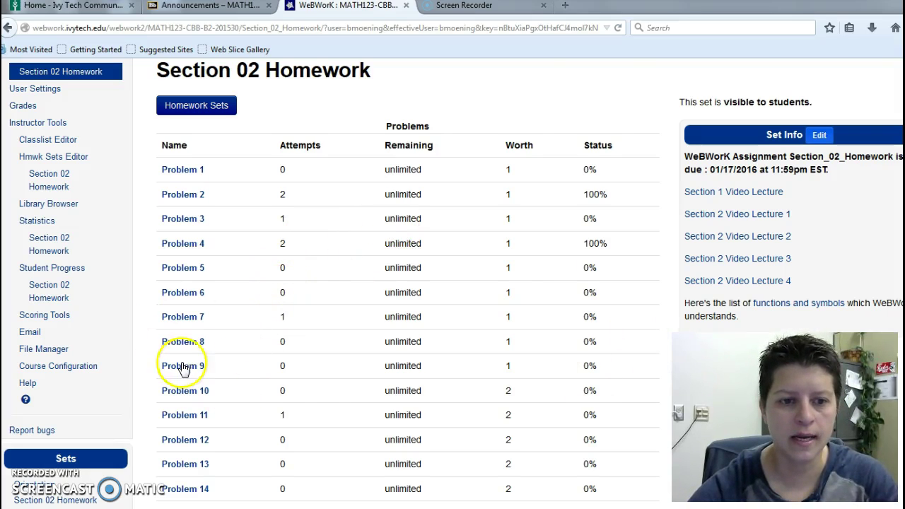
- Open Problem 7 of Section 02 Homework and go back to the list of homework sets
click(182, 320)
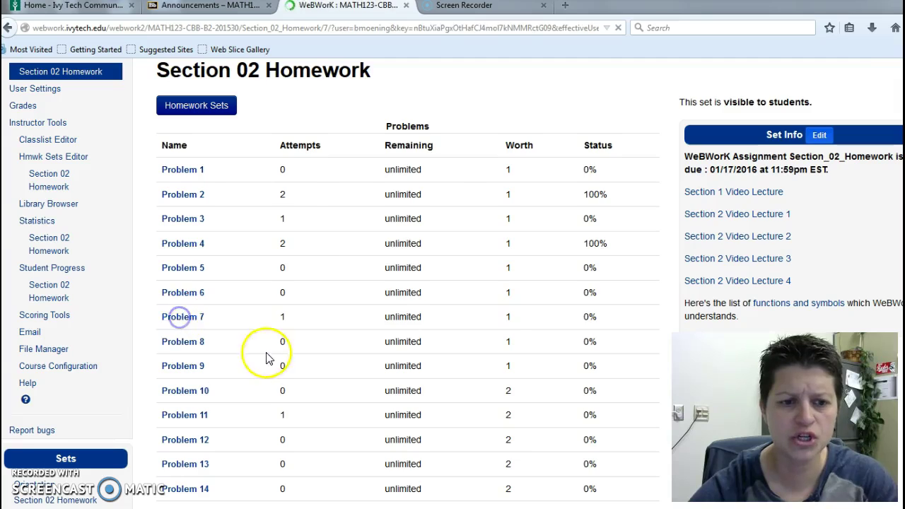
click(9, 27)
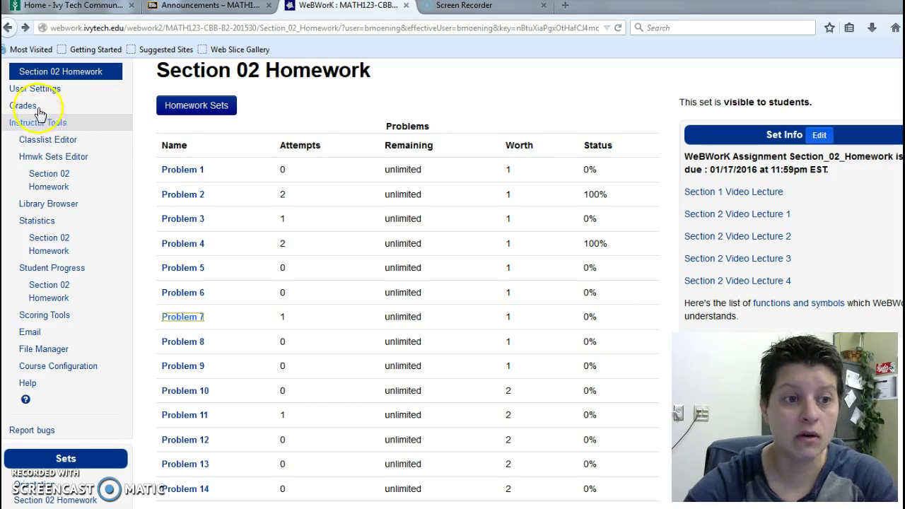
scroll(101, 187, up, 3)
click(43, 152)
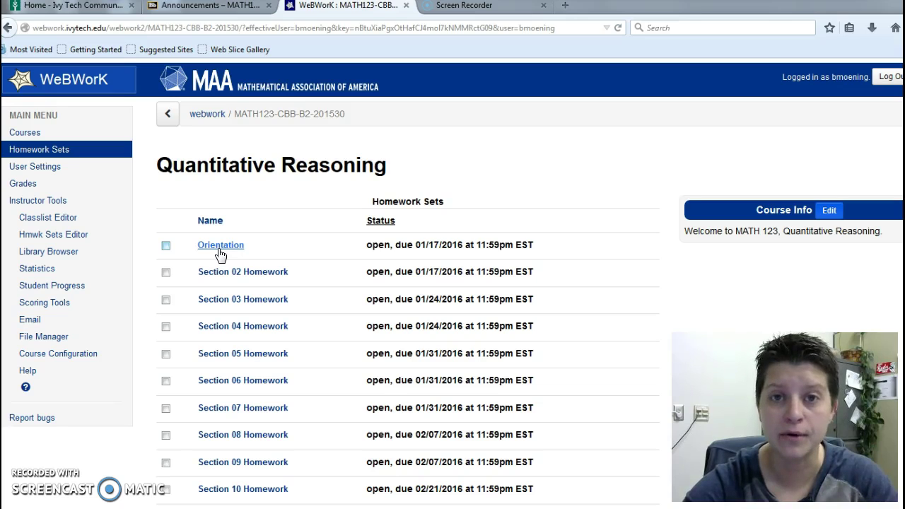
- Review the problems in the Orientation set and return to the homework sets list
click(220, 252)
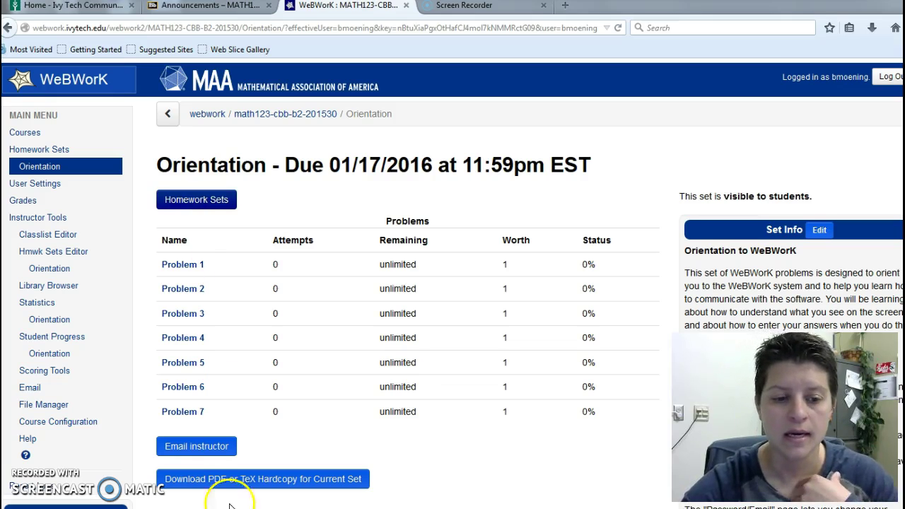
click(194, 442)
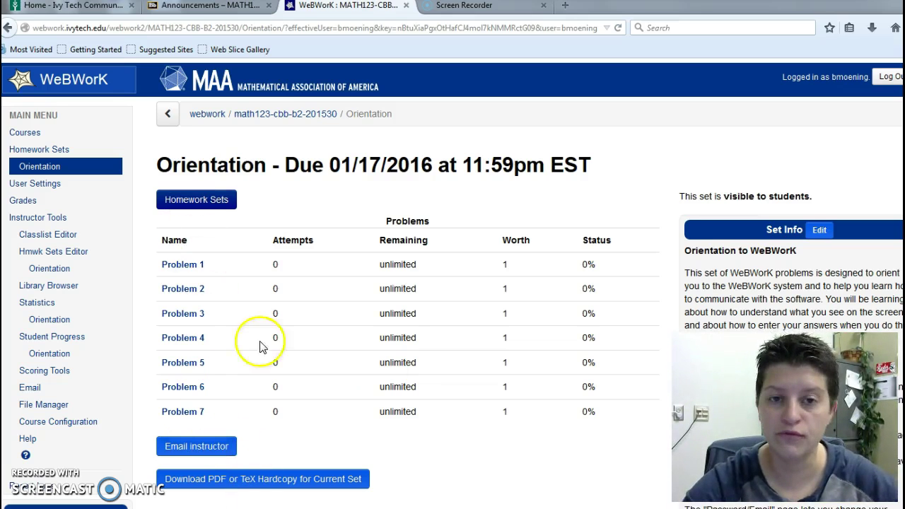
click(191, 202)
- Open Problem 7 of Section 02 Homework and check the answer 476 without submitting it
click(227, 272)
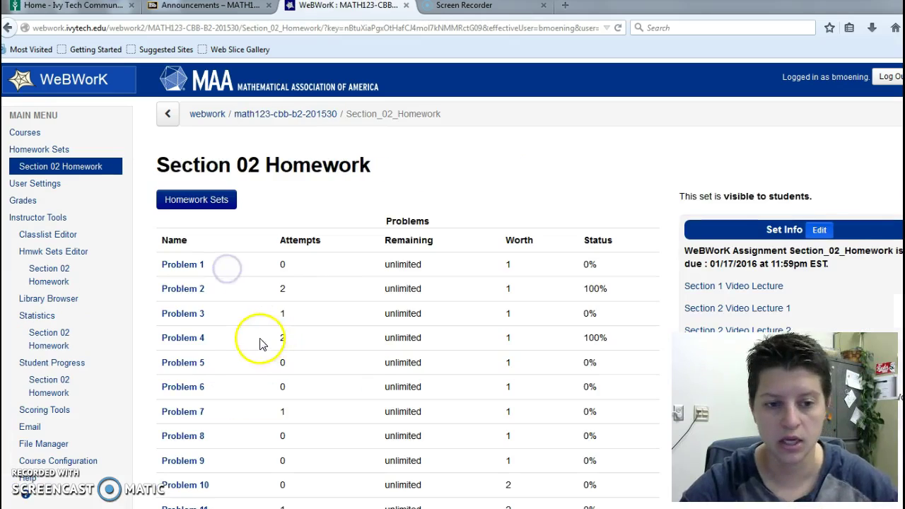
click(183, 412)
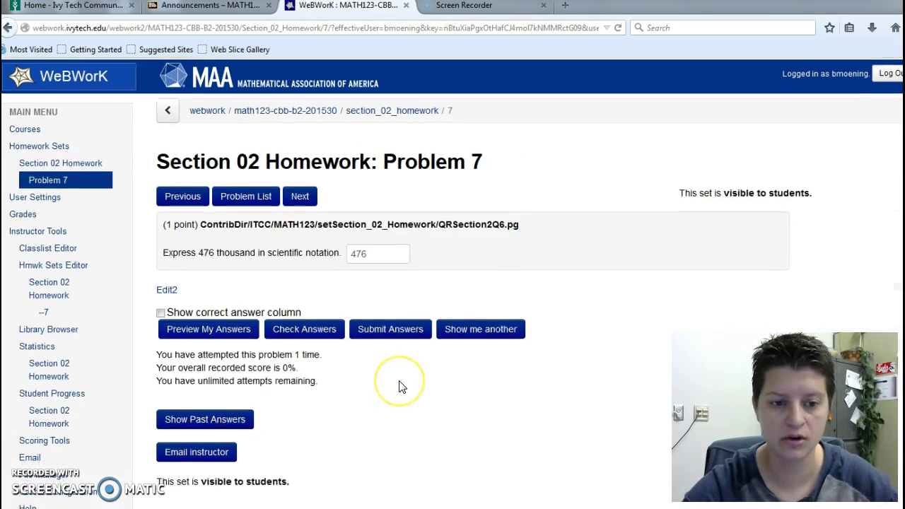
scroll(399, 385, down, 2)
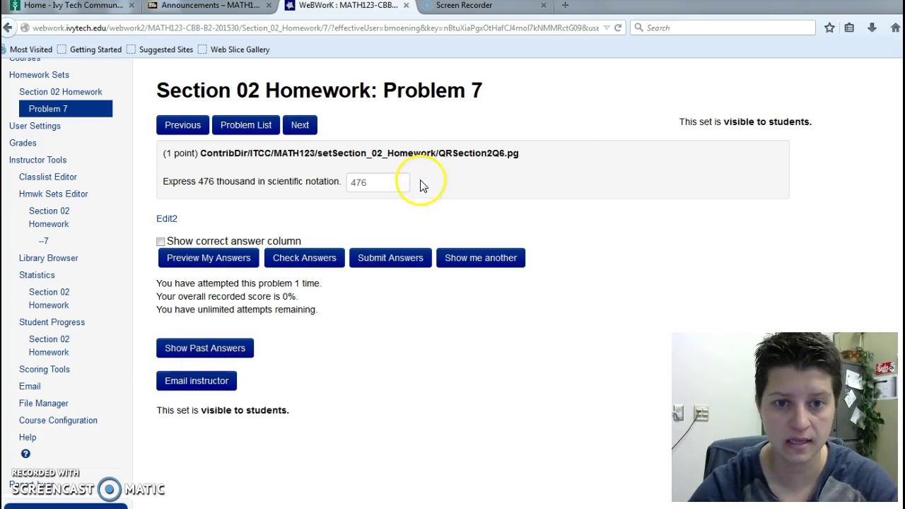
click(392, 185)
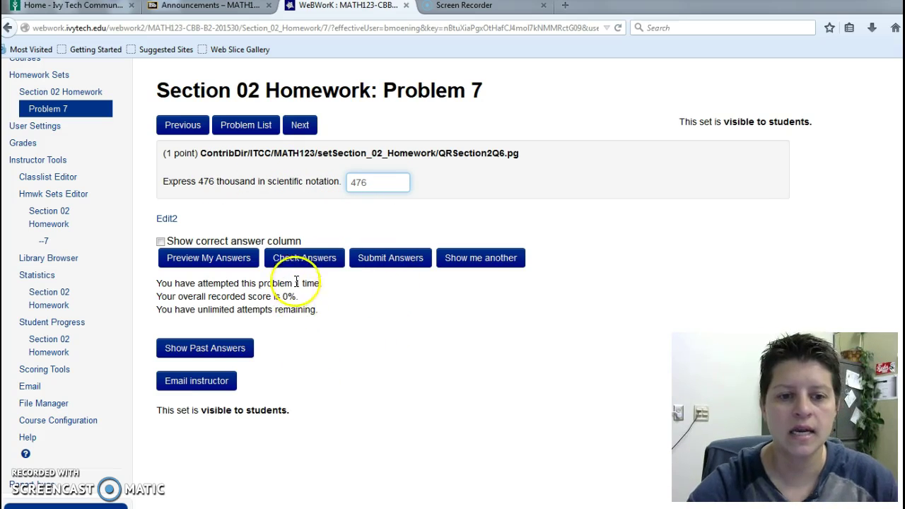
click(301, 259)
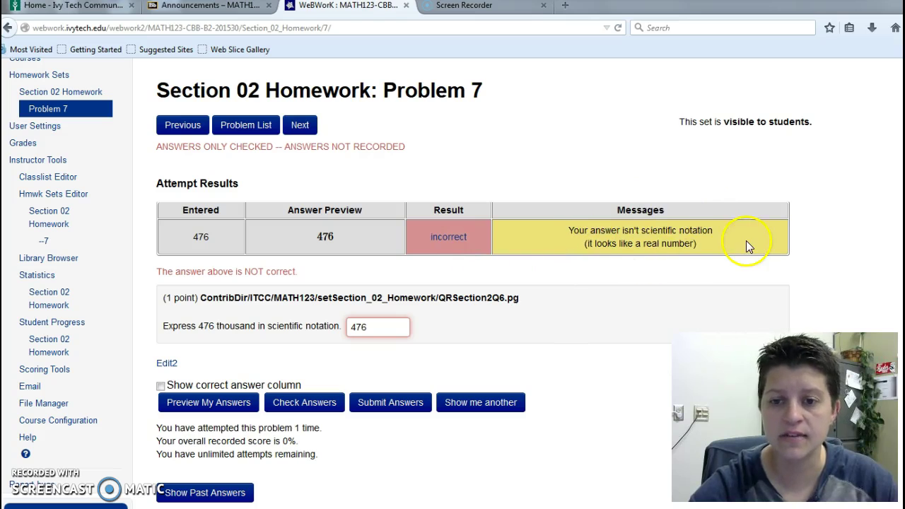
- Replace the Problem 7 answer with 4.76x10^5 and check it
click(363, 324)
drag(363, 324, 326, 331)
text(76x10^)
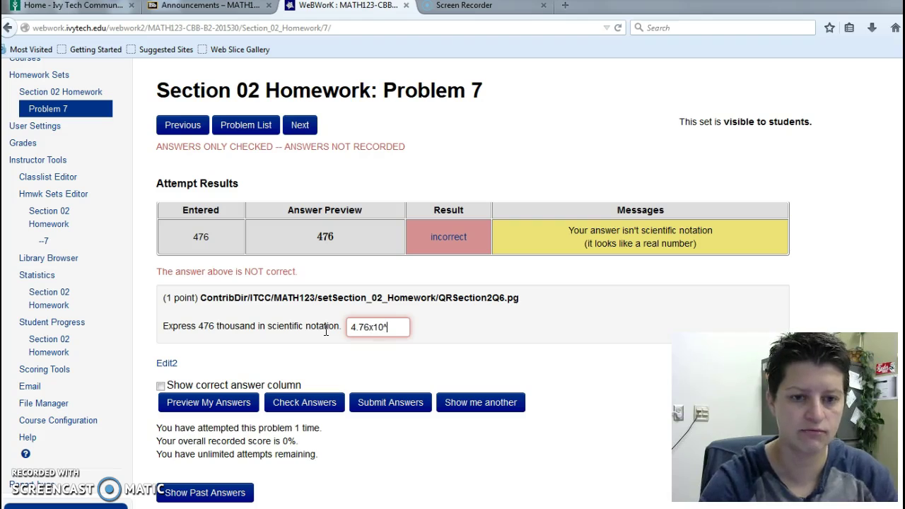
text(.76x10^5)
click(304, 403)
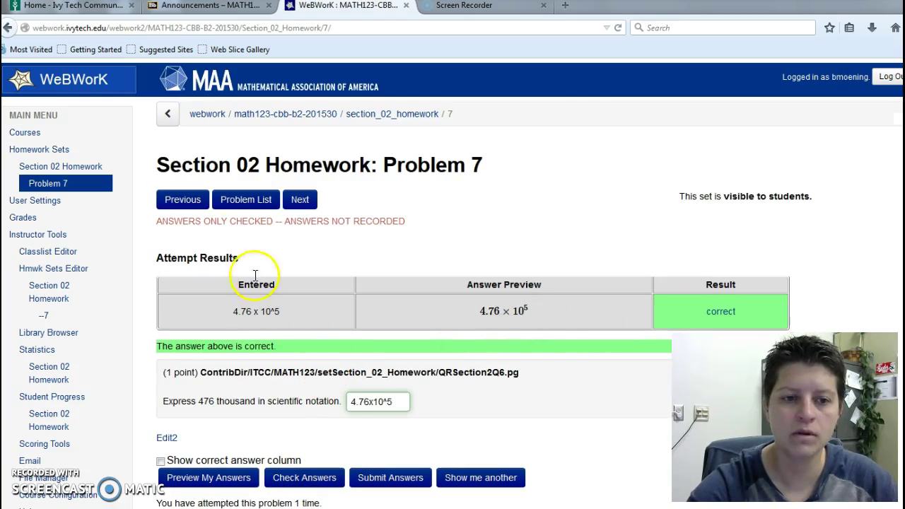
- Highlight part of the checked results and submit the answer 4.76x10^5 for Problem 7 for grading
drag(156, 224, 322, 234)
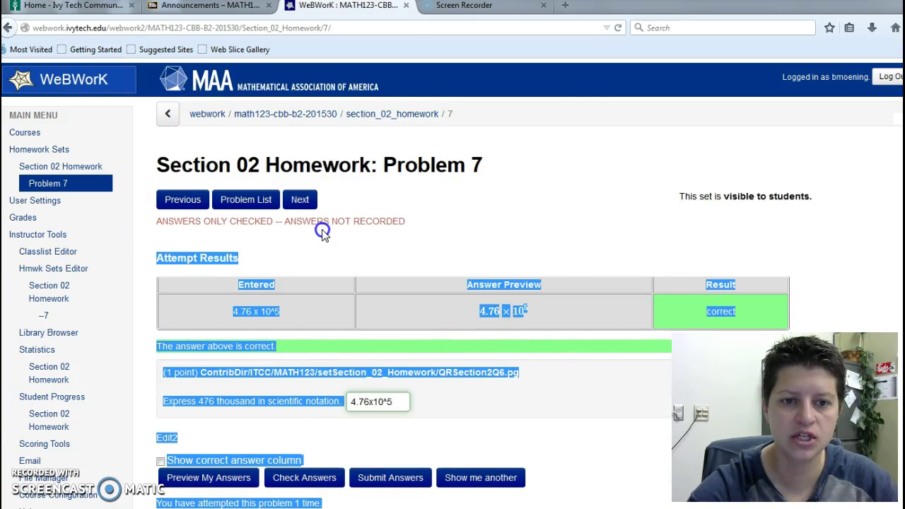
click(404, 230)
scroll(415, 260, down, 2)
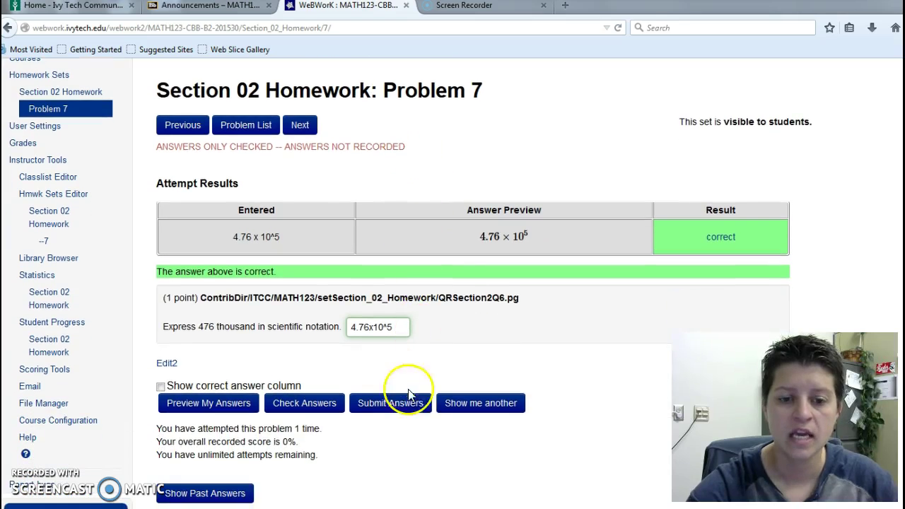
click(390, 403)
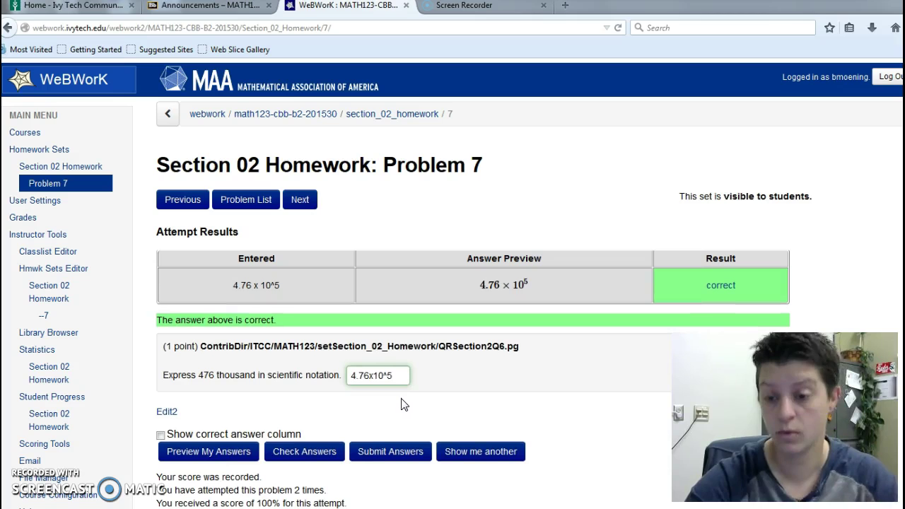
click(396, 403)
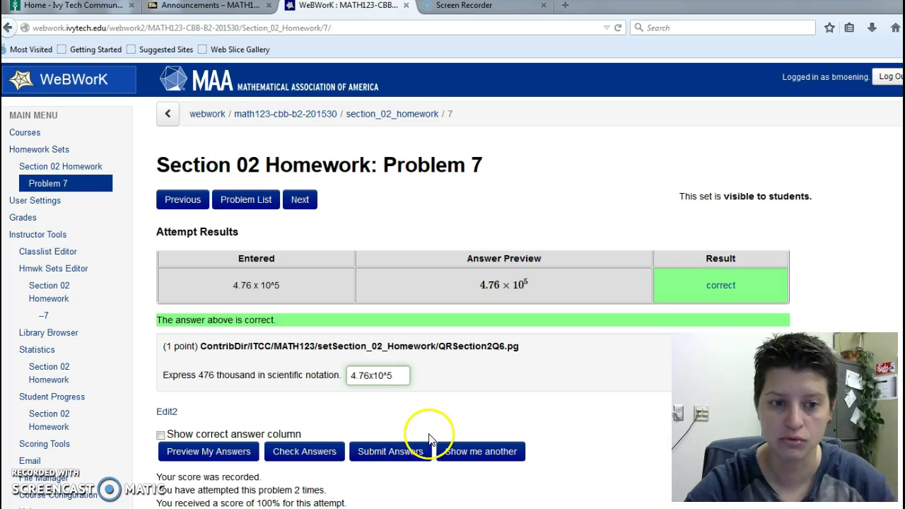
- Generate another version of Problem 7, read its question, and close it to return to the original problem
scroll(429, 439, down, 2)
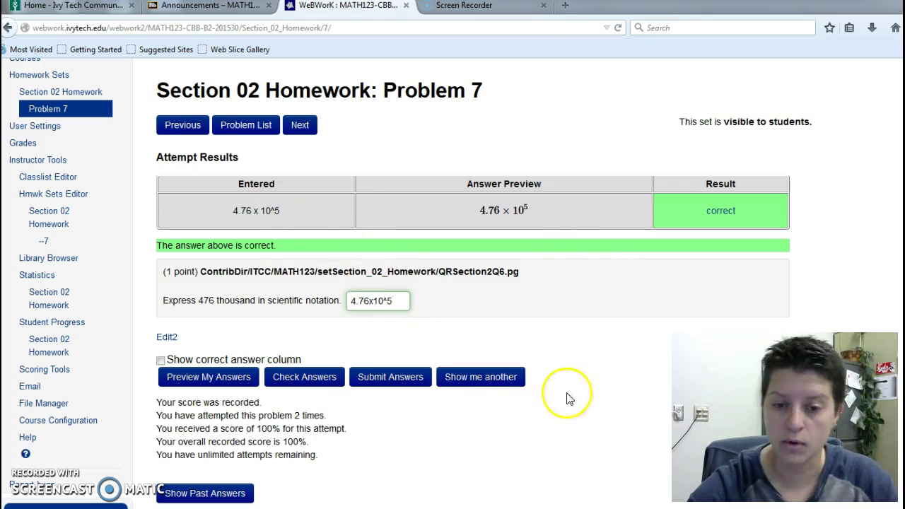
click(478, 387)
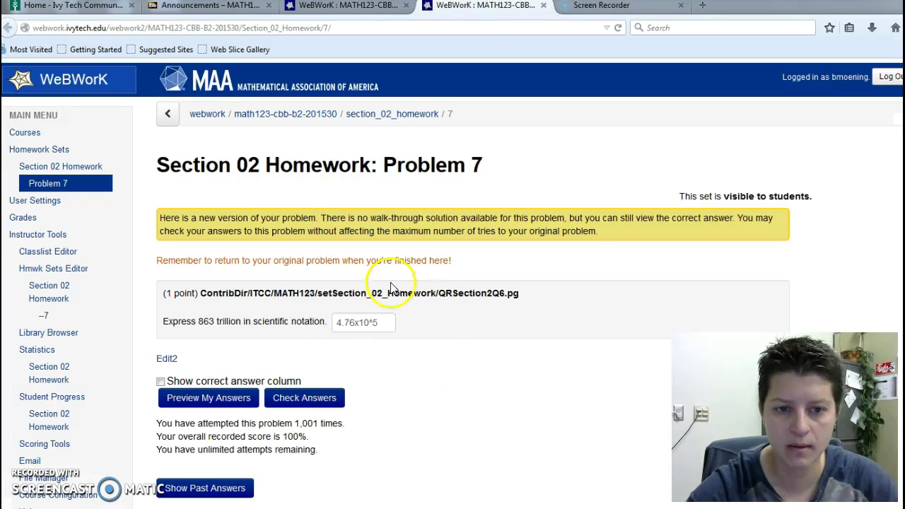
drag(168, 322, 343, 324)
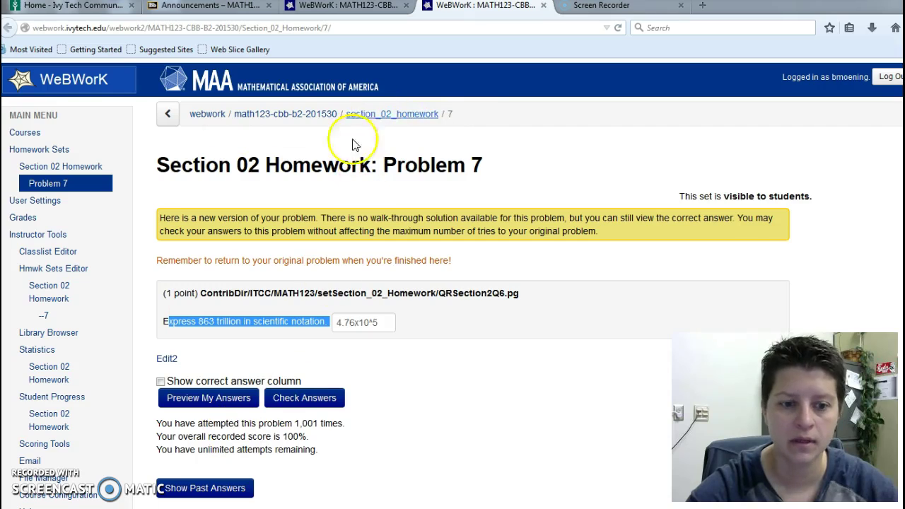
scroll(332, 346, down, 2)
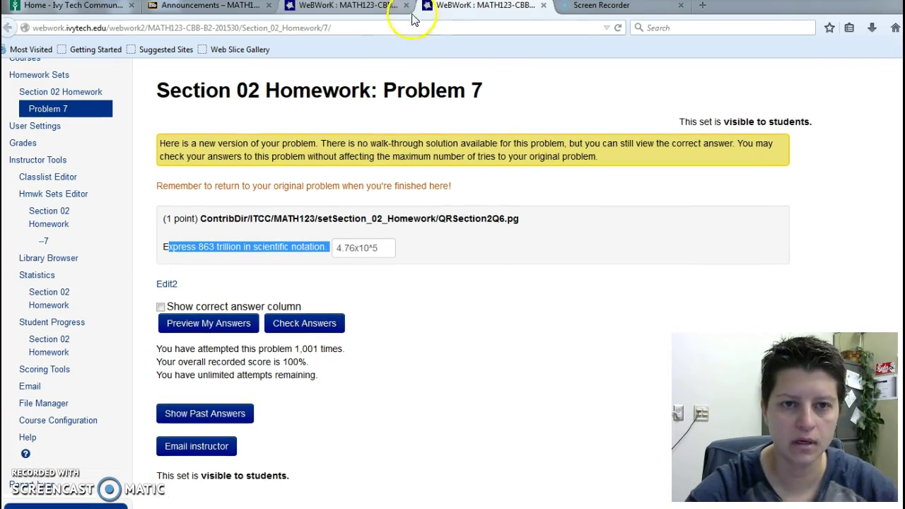
click(544, 5)
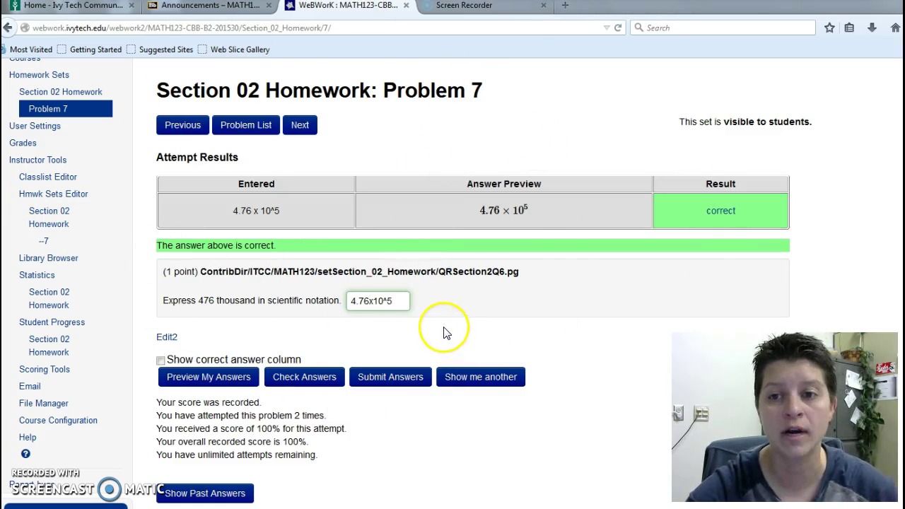
- View the log of past answers for Problem 7 and close it to return to the problem
scroll(358, 467, down, 2)
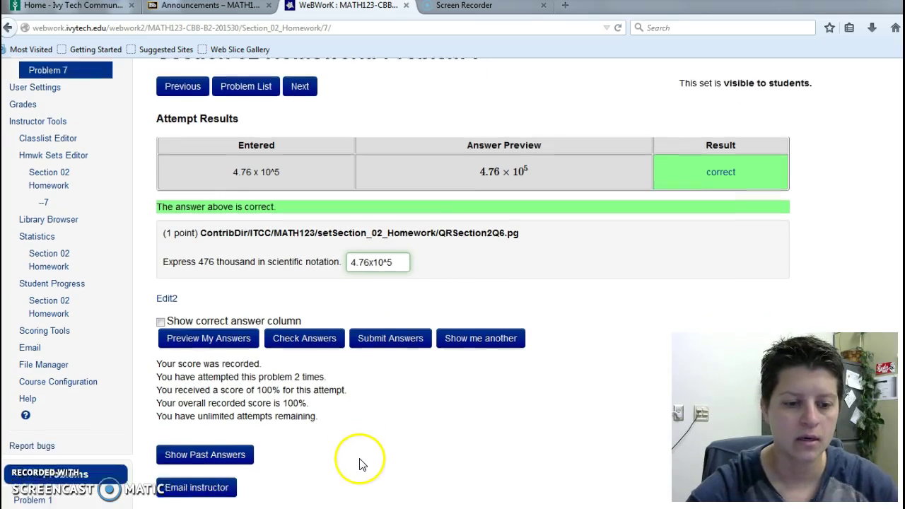
click(187, 421)
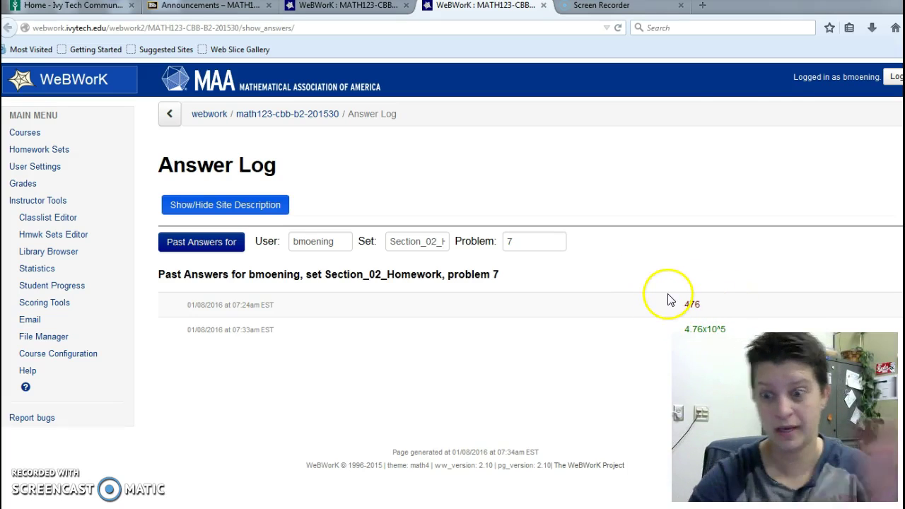
click(543, 6)
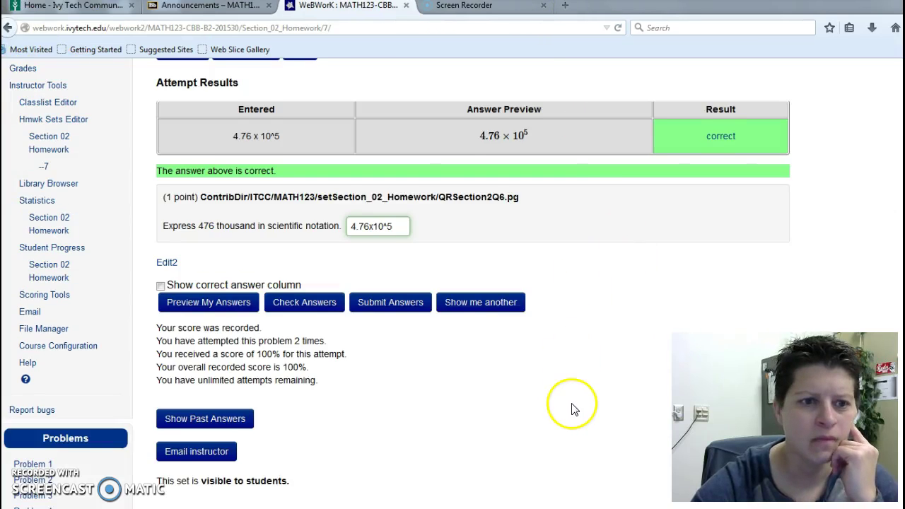
- Return to the Section 02 Homework problem list and review its attempts, point values, statuses and video lecture links
scroll(574, 410, up, 4)
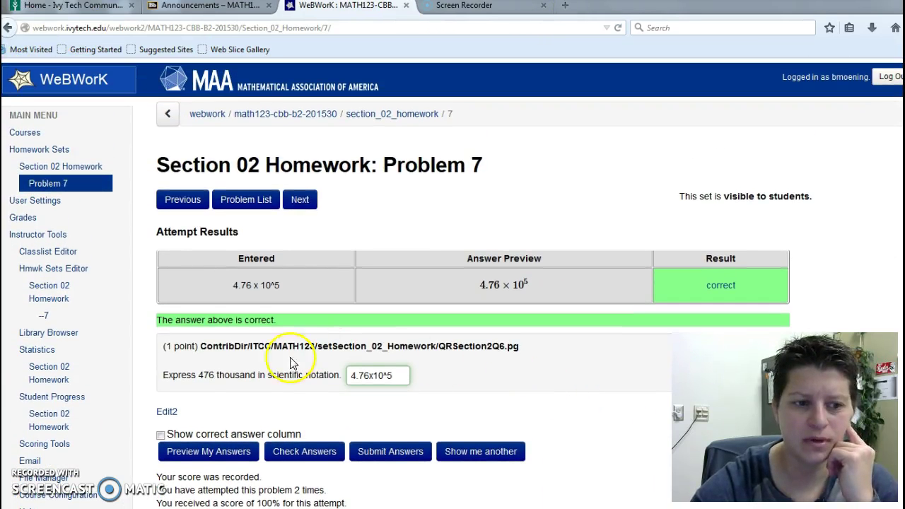
click(380, 115)
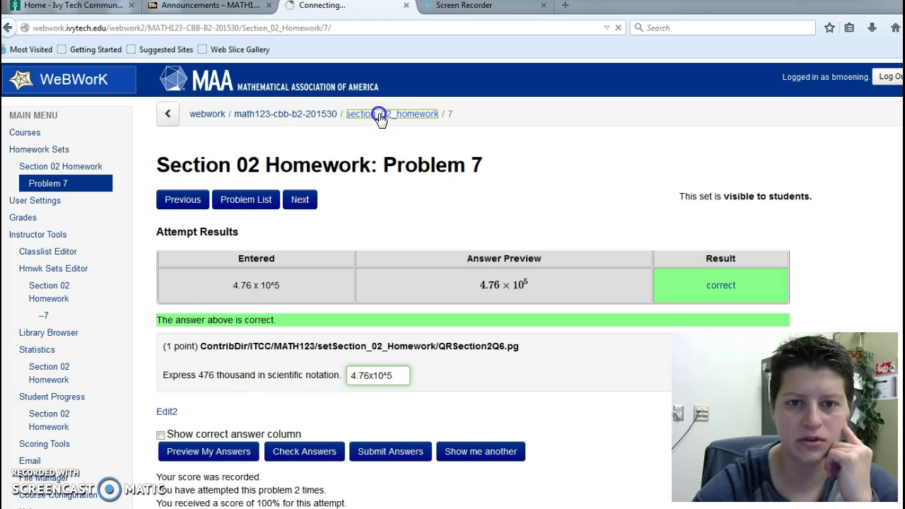
scroll(384, 333, down, 5)
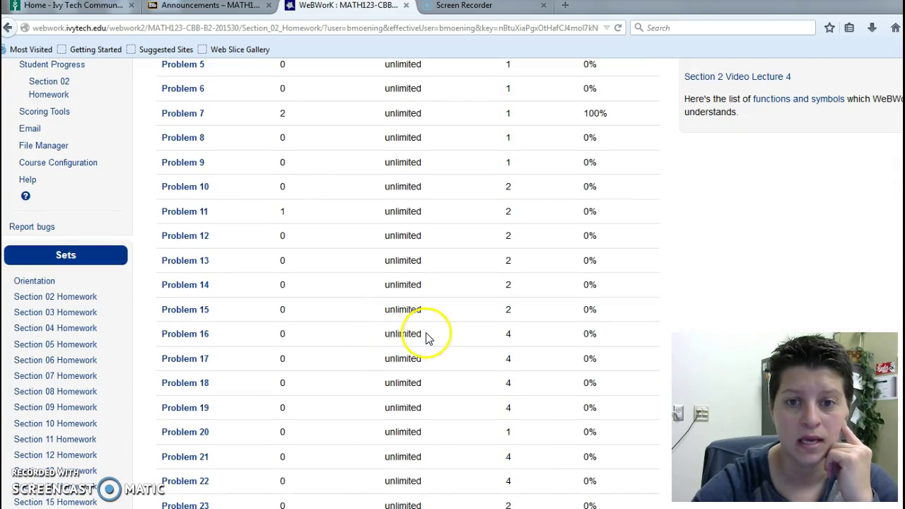
scroll(427, 338, up, 3)
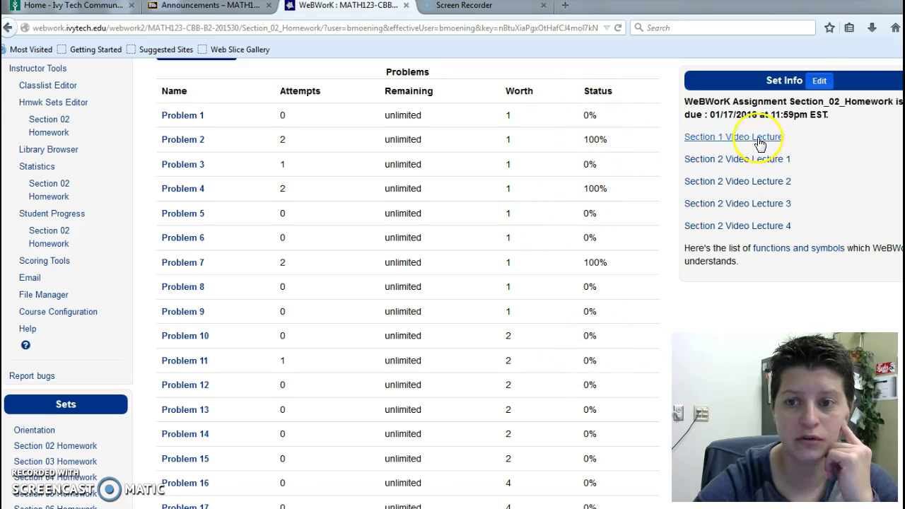
scroll(403, 432, down, 3)
scroll(404, 432, down, 3)
scroll(405, 432, up, 5)
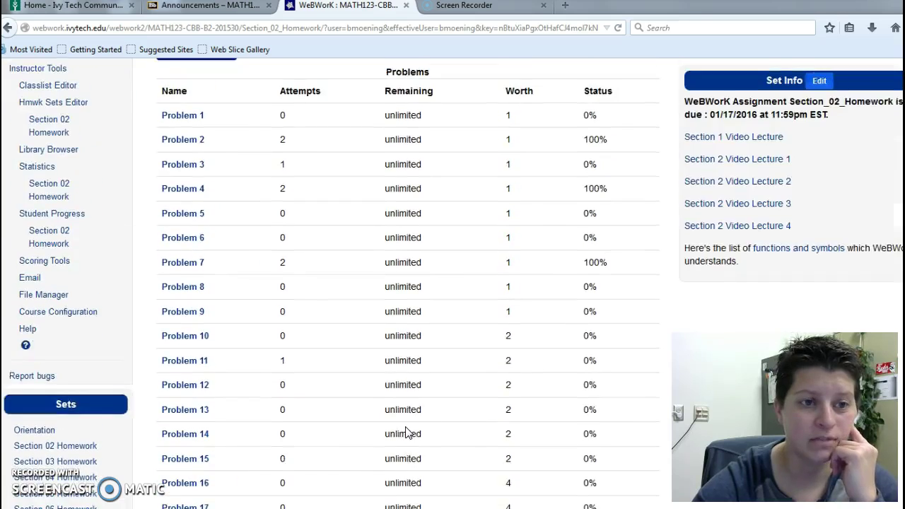
scroll(407, 432, up, 3)
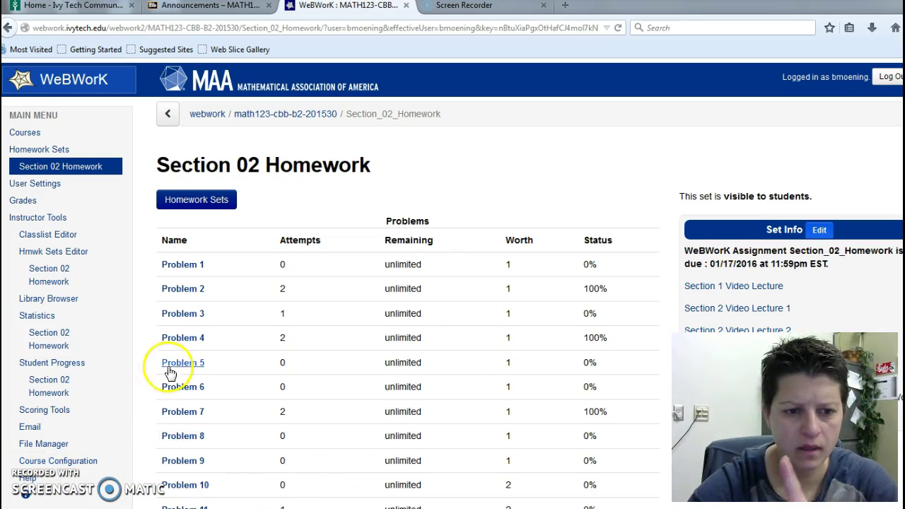
- Open Problem 6 of Section 02 Homework, enter 89 as its answer and submit it for grading
click(182, 387)
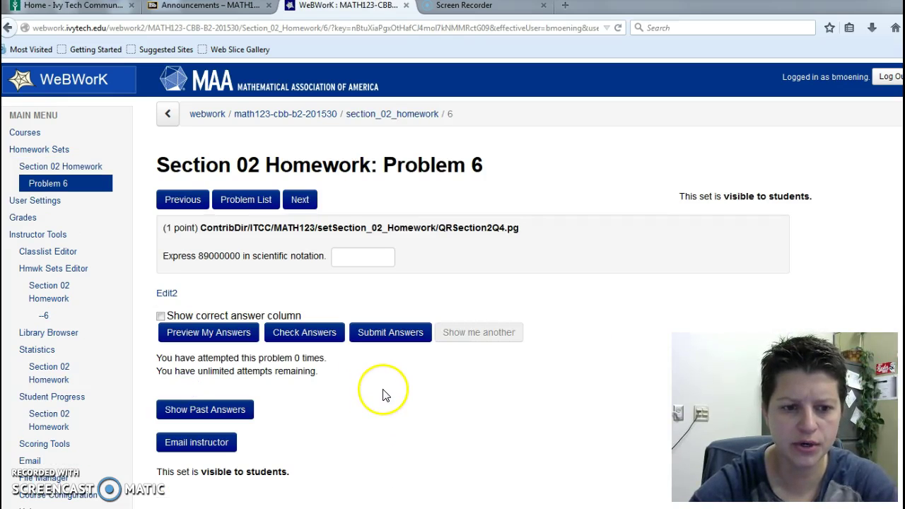
click(361, 260)
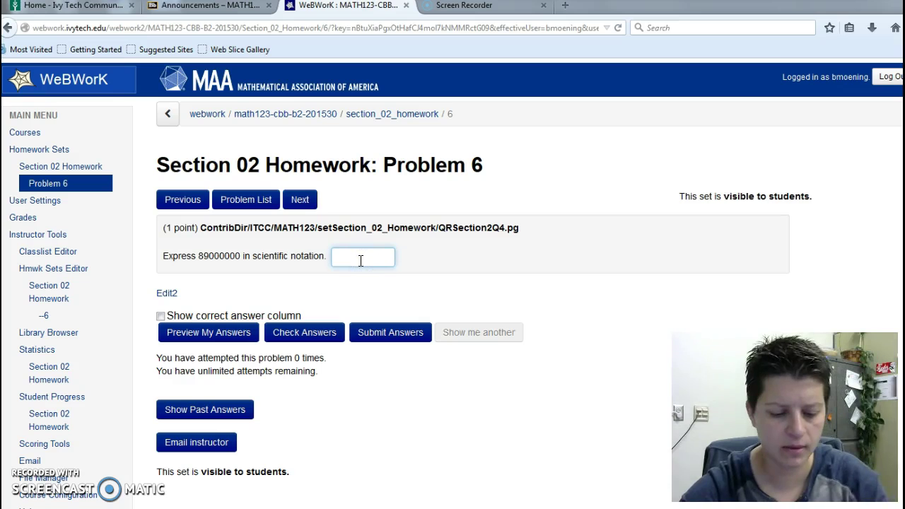
click(370, 336)
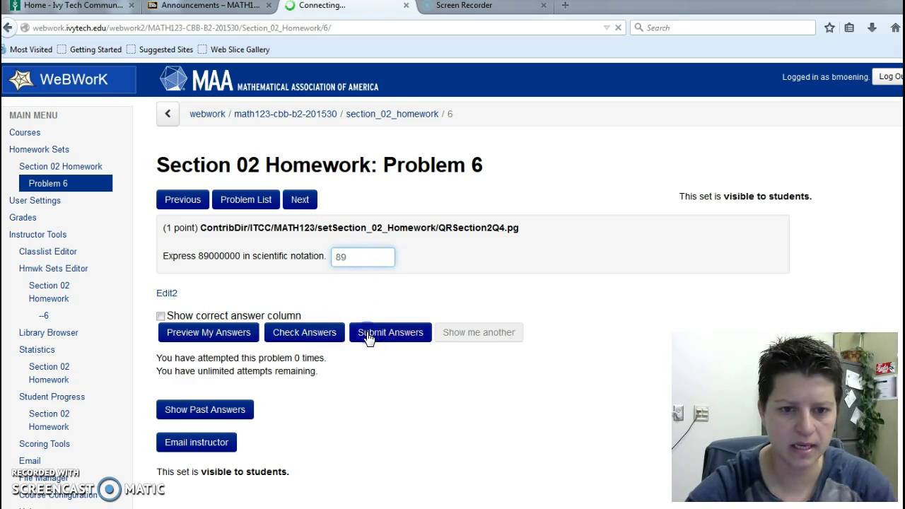
scroll(467, 428, down, 4)
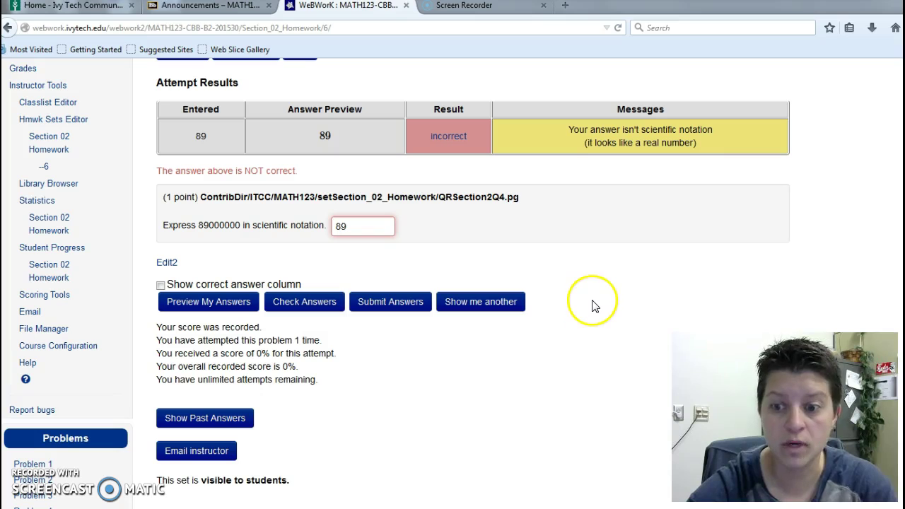
- Review the Problem 6 attempt results and score record, highlighting the number 89000000 in the question and clearing the highlight
scroll(564, 350, up, 2)
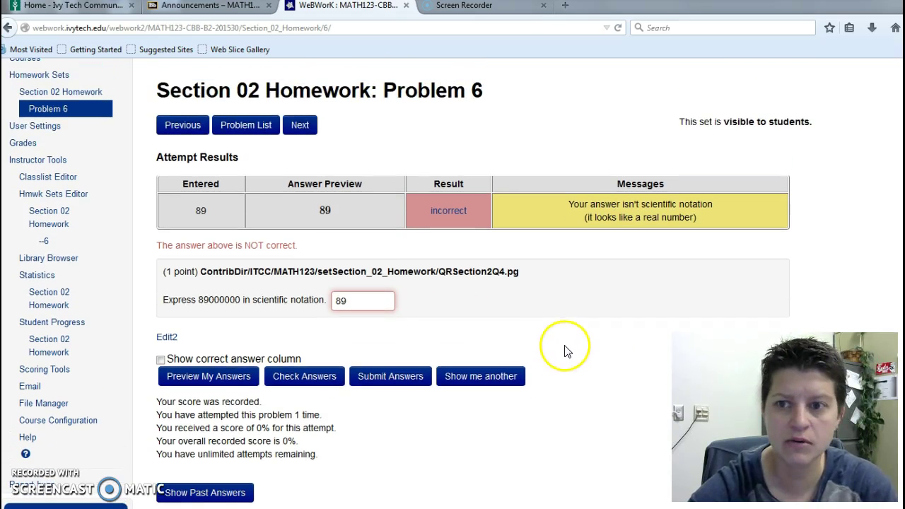
scroll(558, 330, down, 2)
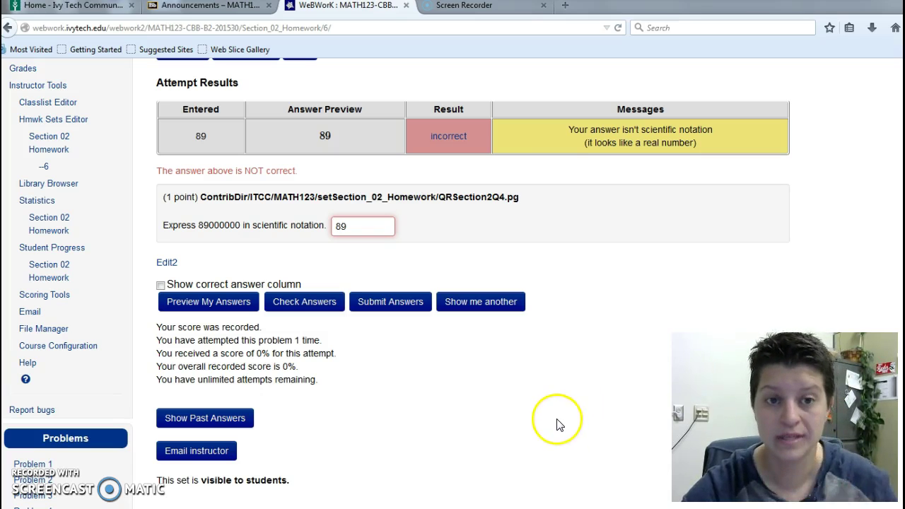
scroll(550, 420, up, 4)
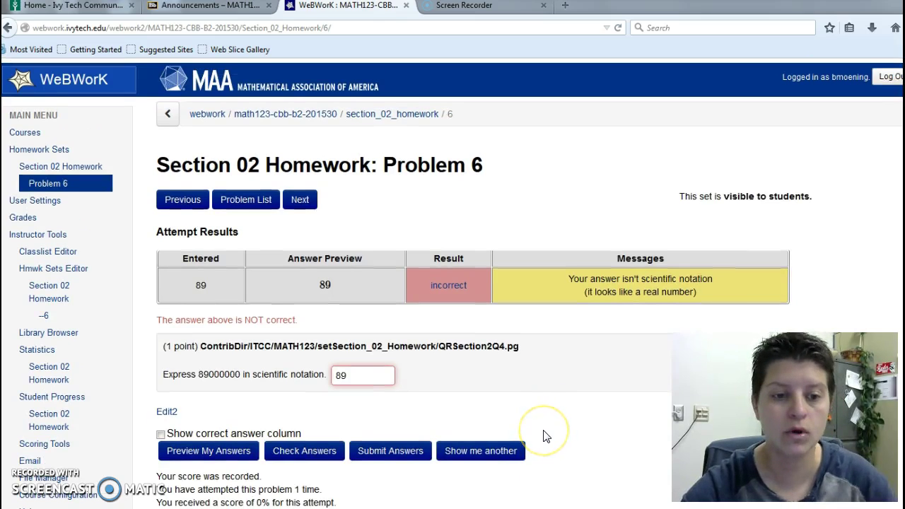
drag(164, 375, 303, 375)
double_click(225, 374)
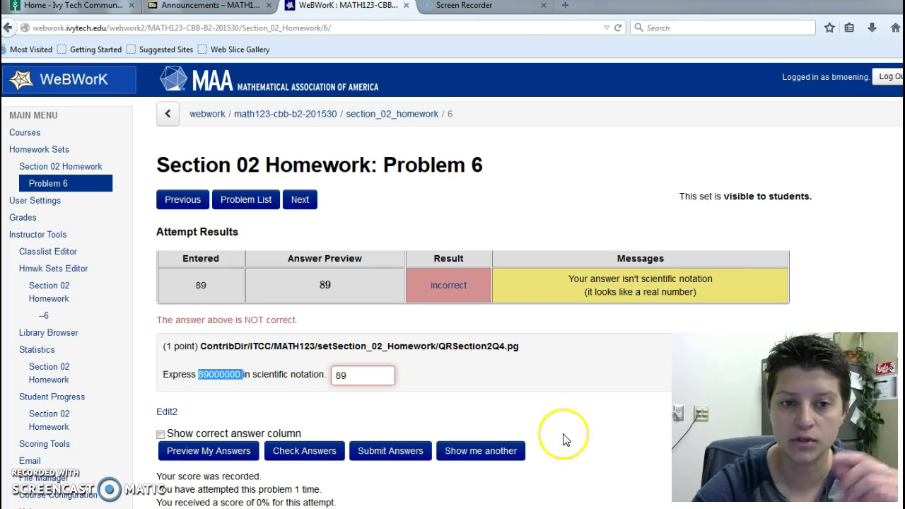
scroll(552, 403, down, 2)
click(550, 401)
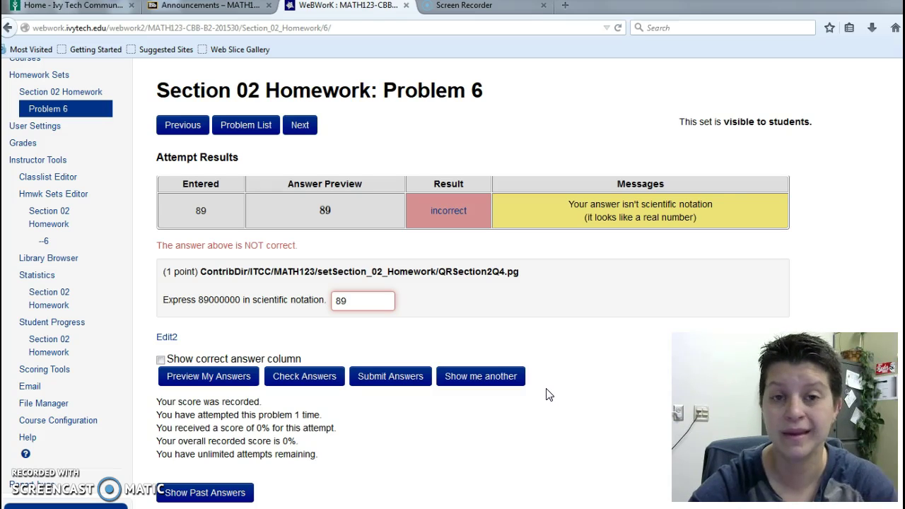
scroll(542, 429, up, 2)
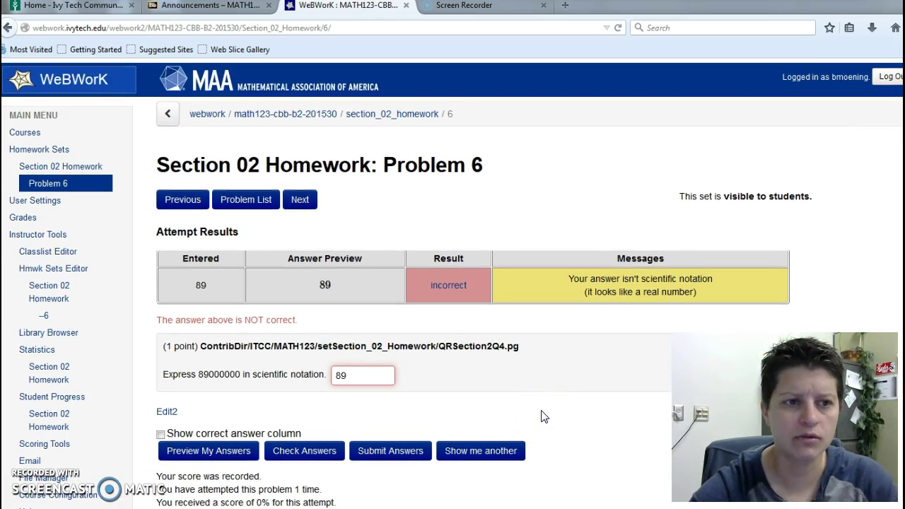
click(542, 401)
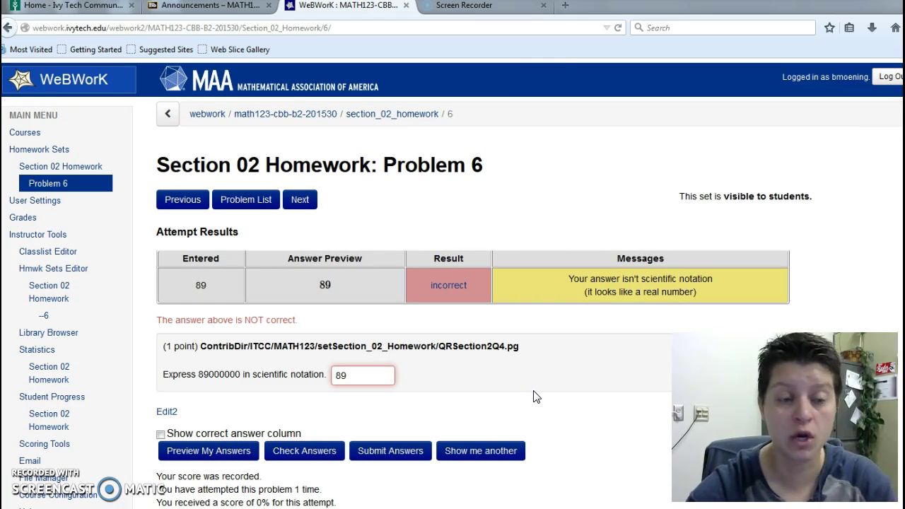